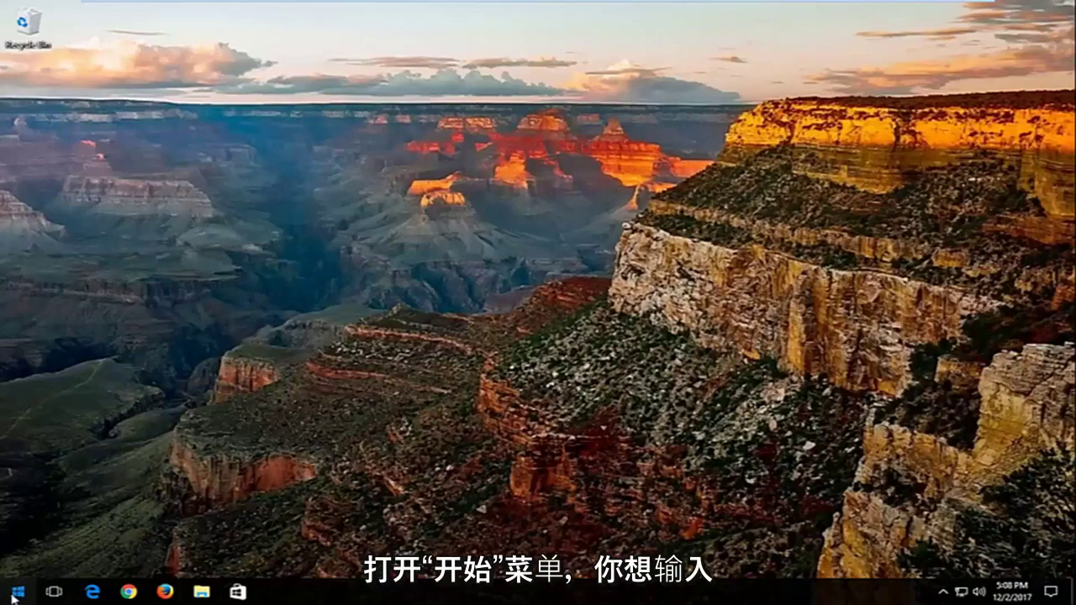
Search Windows for "services" and open the Services desktop app
left_click(17, 592)
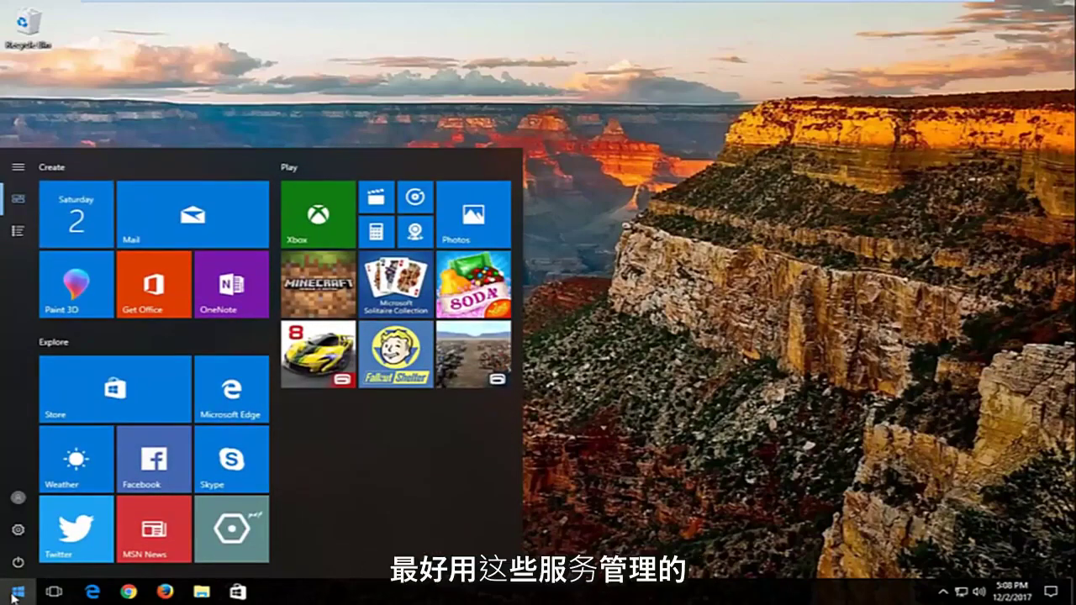
type("services")
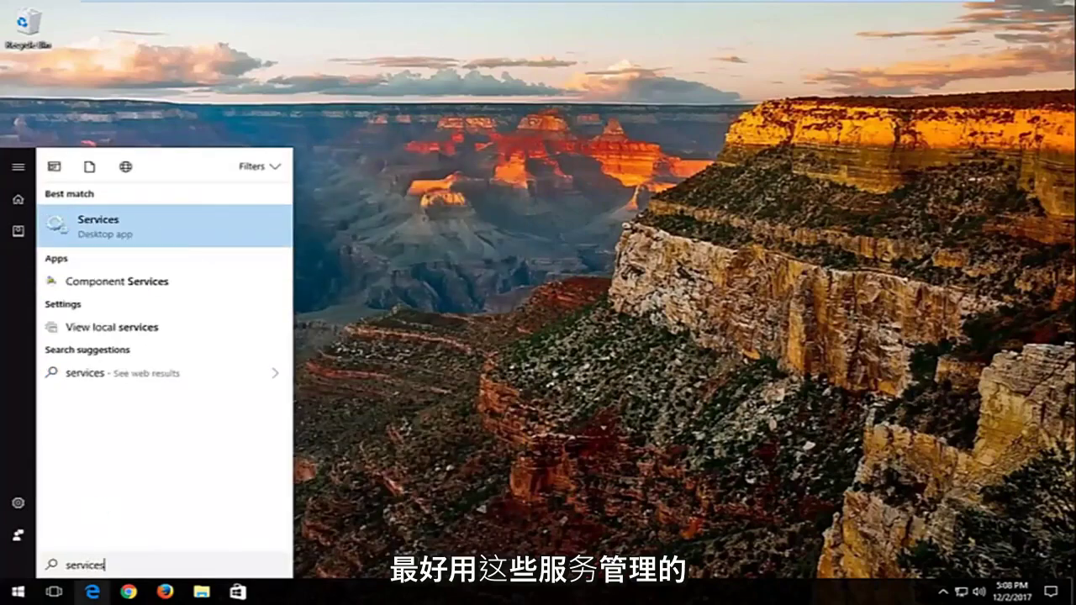
left_click(105, 228)
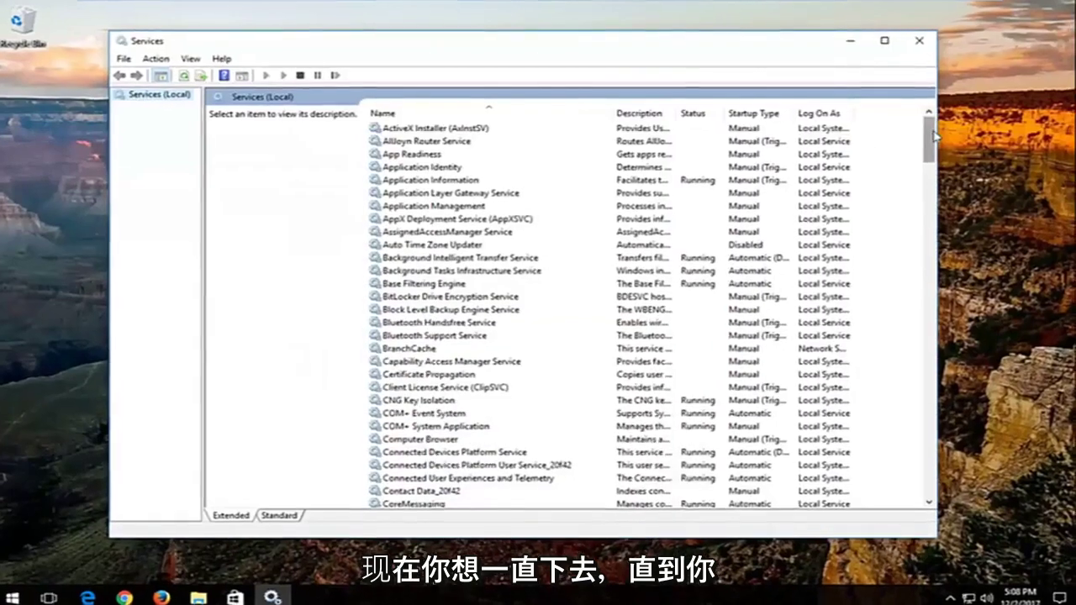
Set the Superfetch service's startup type to Disabled, apply the change and close the Services window
left_click_drag(923, 138, 972, 391)
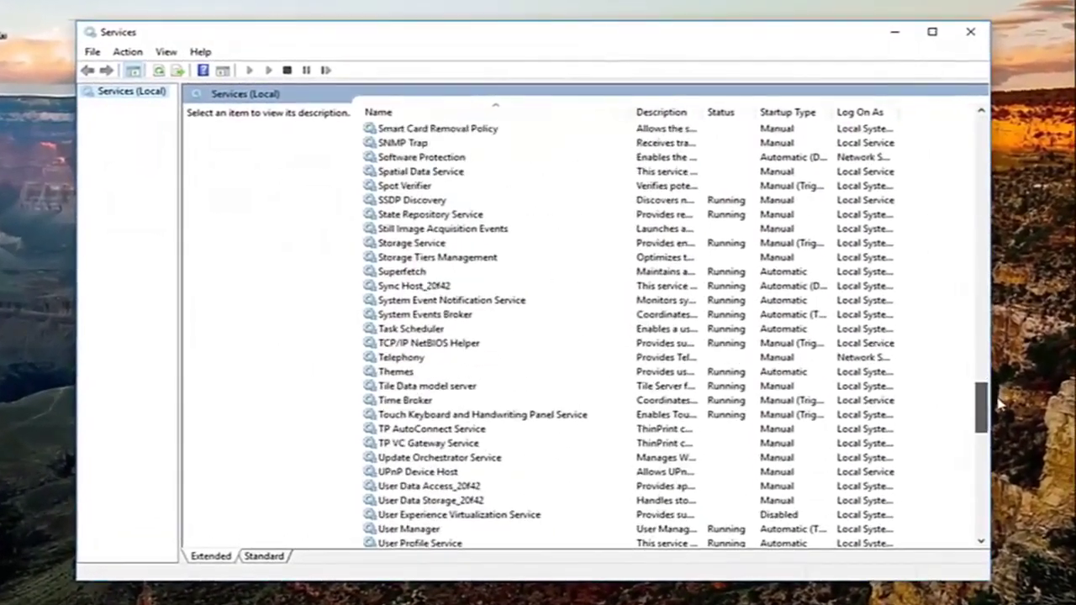
left_click(392, 274)
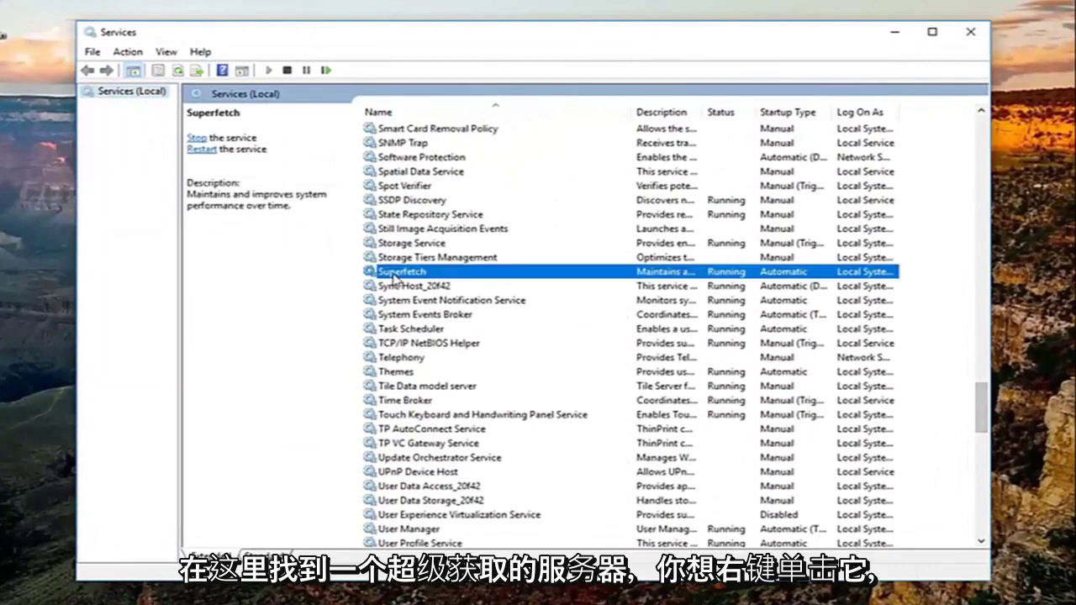
right_click(394, 275)
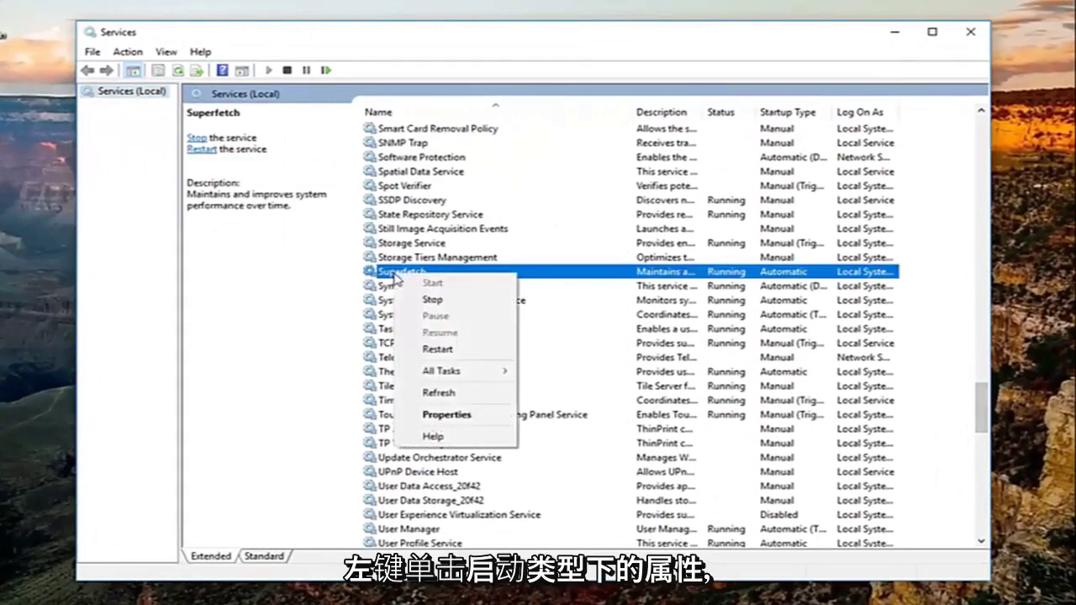
left_click(425, 418)
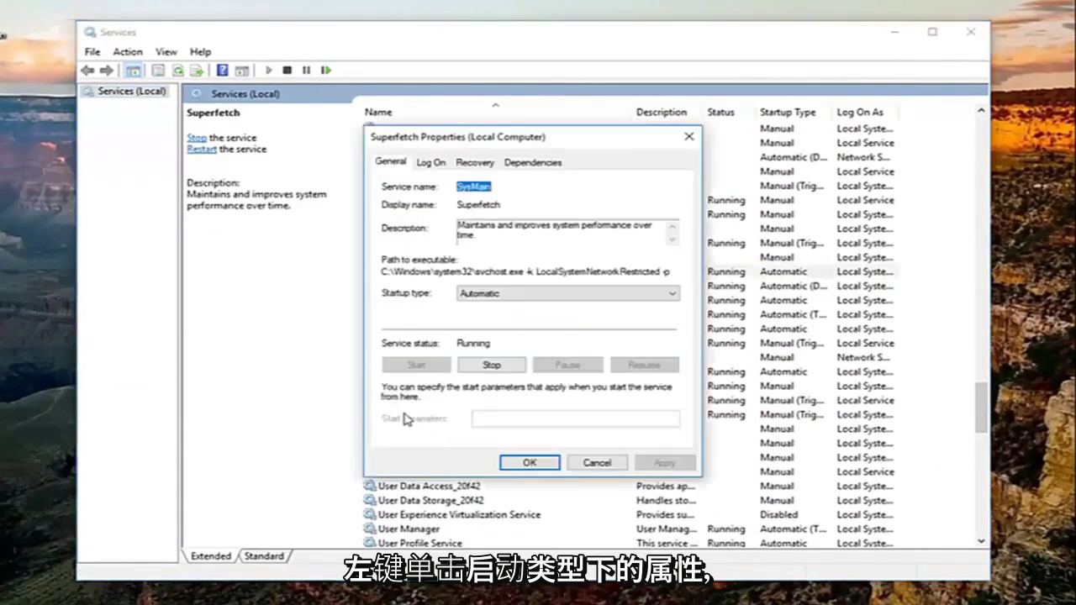
left_click(649, 305)
left_click(476, 336)
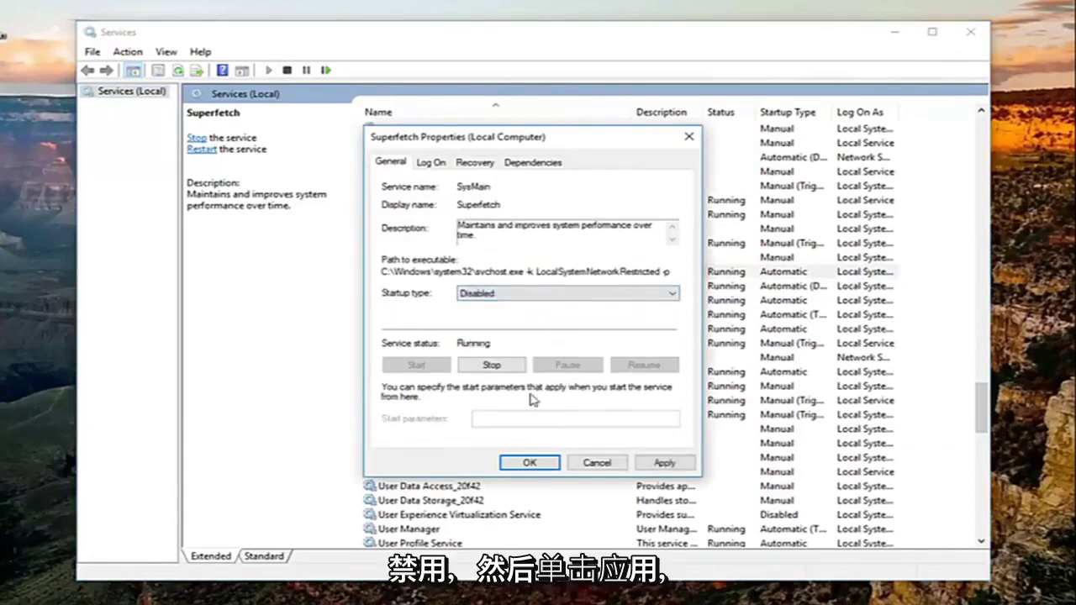
left_click(663, 461)
left_click(530, 463)
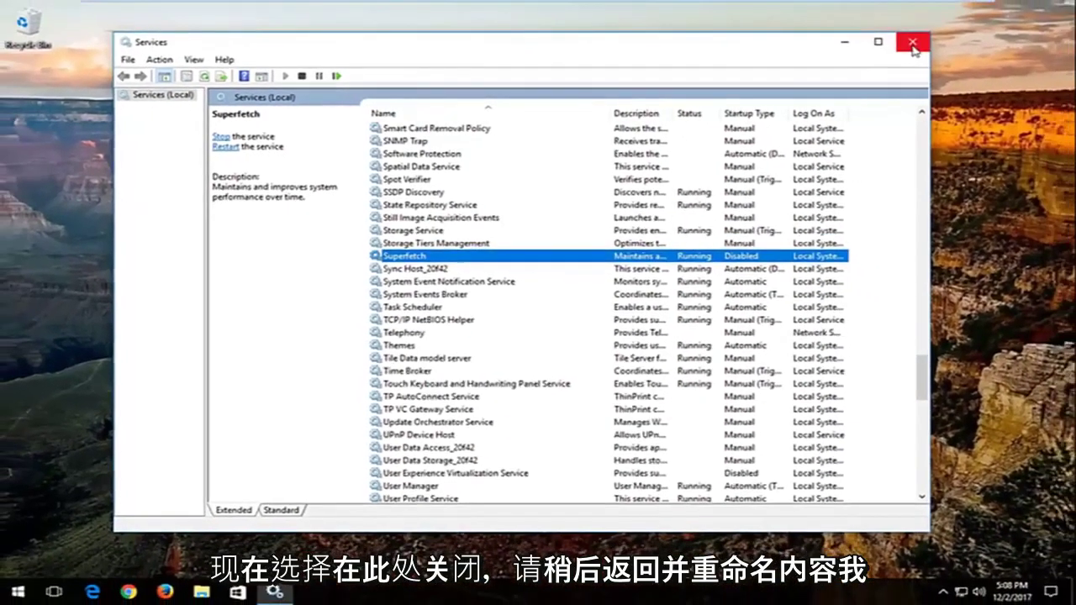
left_click(913, 44)
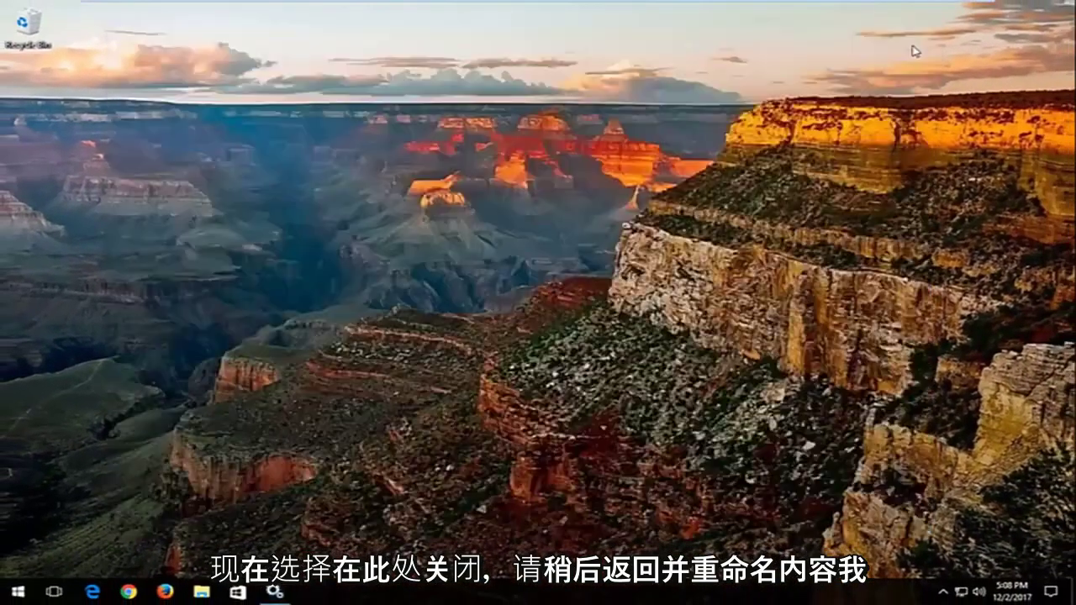
Open Task Manager, expand it to the detailed view and show the list of startup programs
right_click(574, 596)
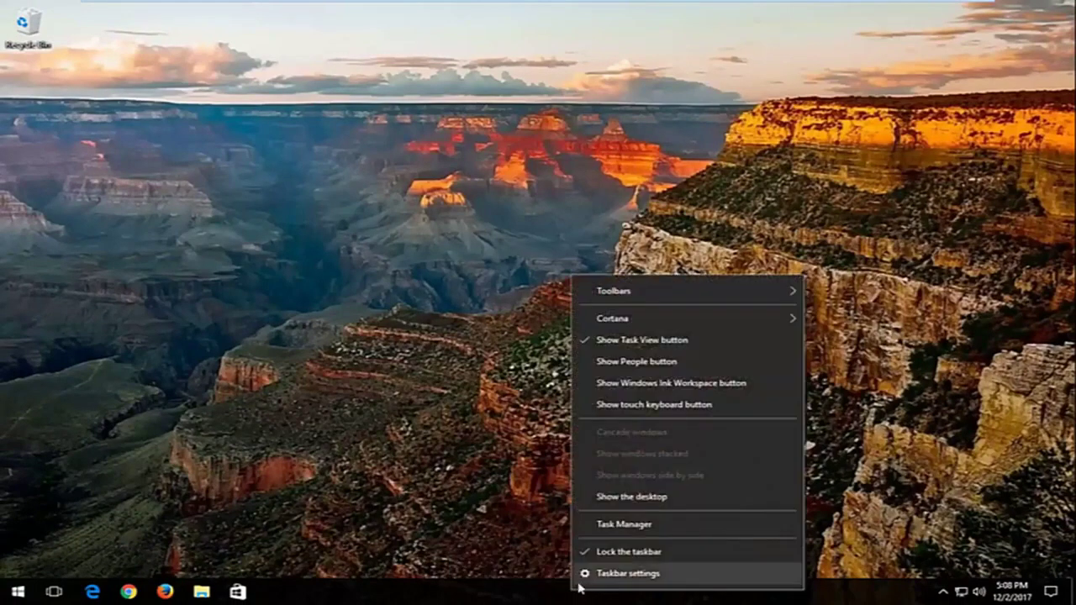
left_click(624, 524)
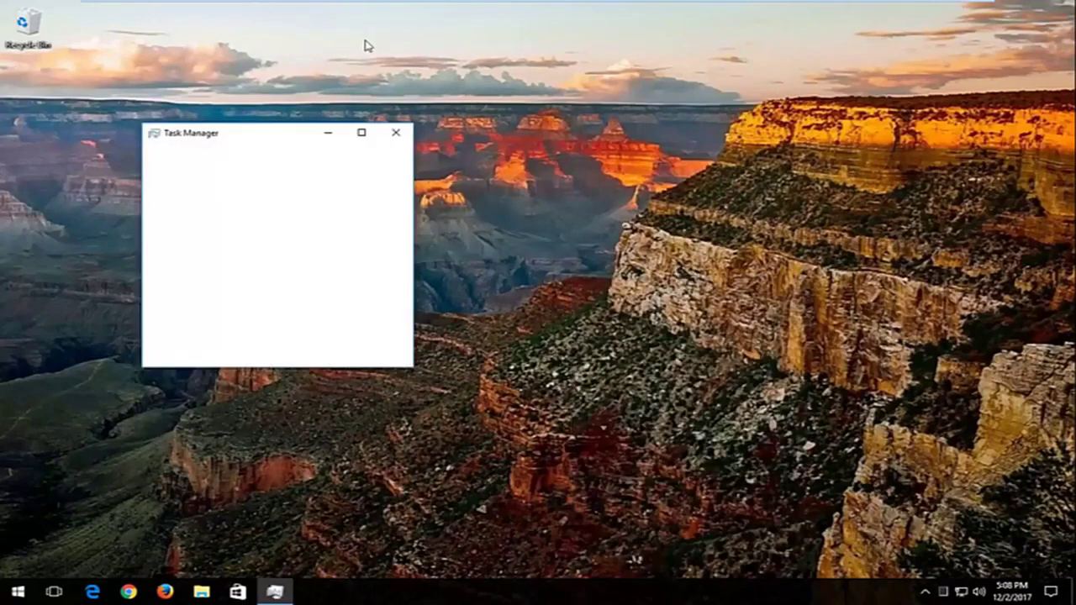
left_click_drag(259, 140, 443, 98)
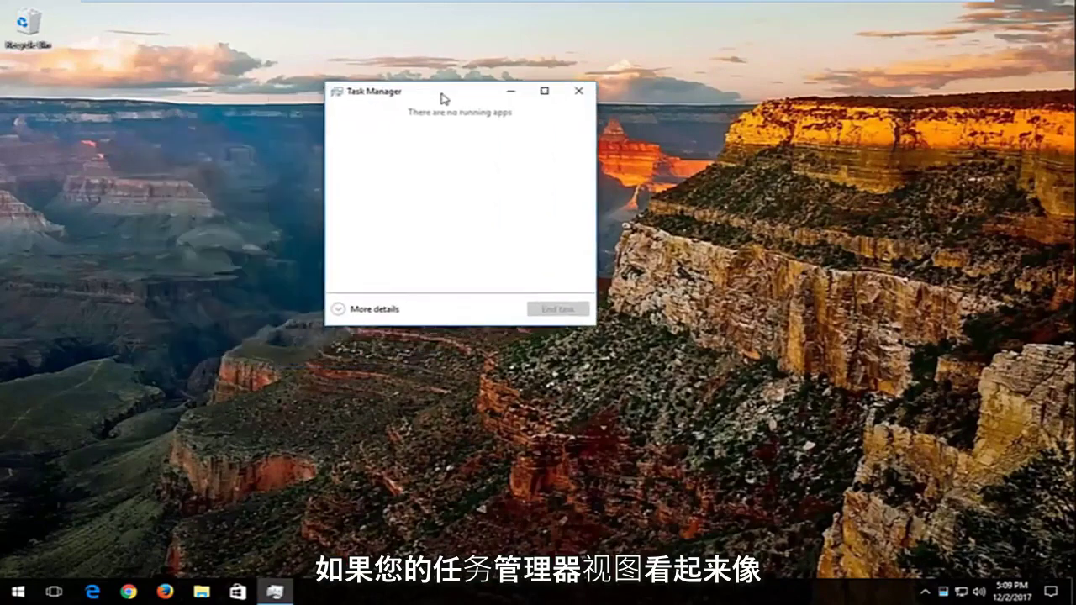
left_click(357, 310)
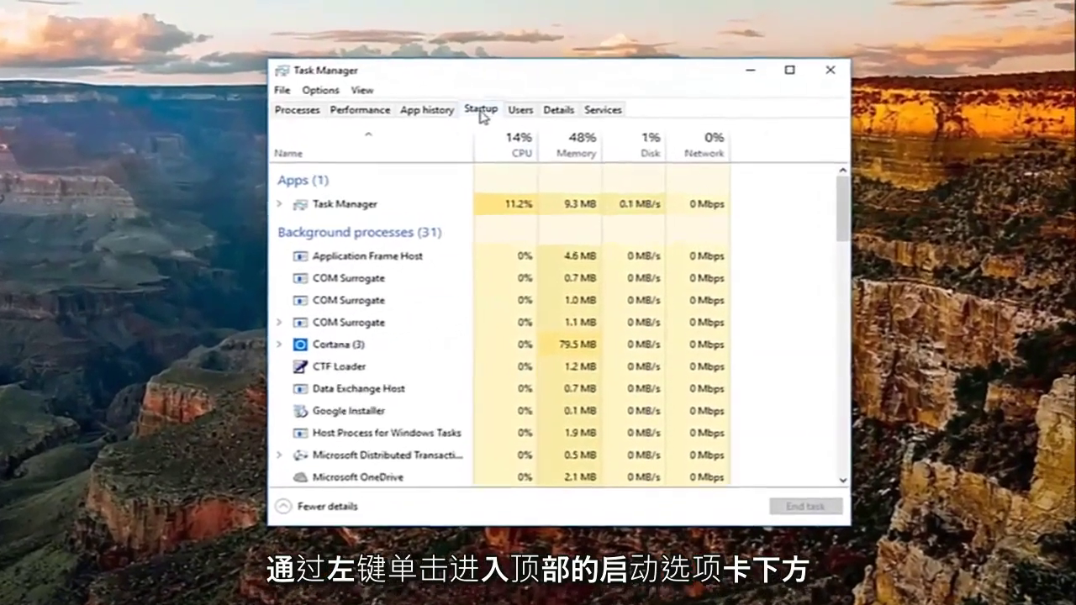
left_click(482, 112)
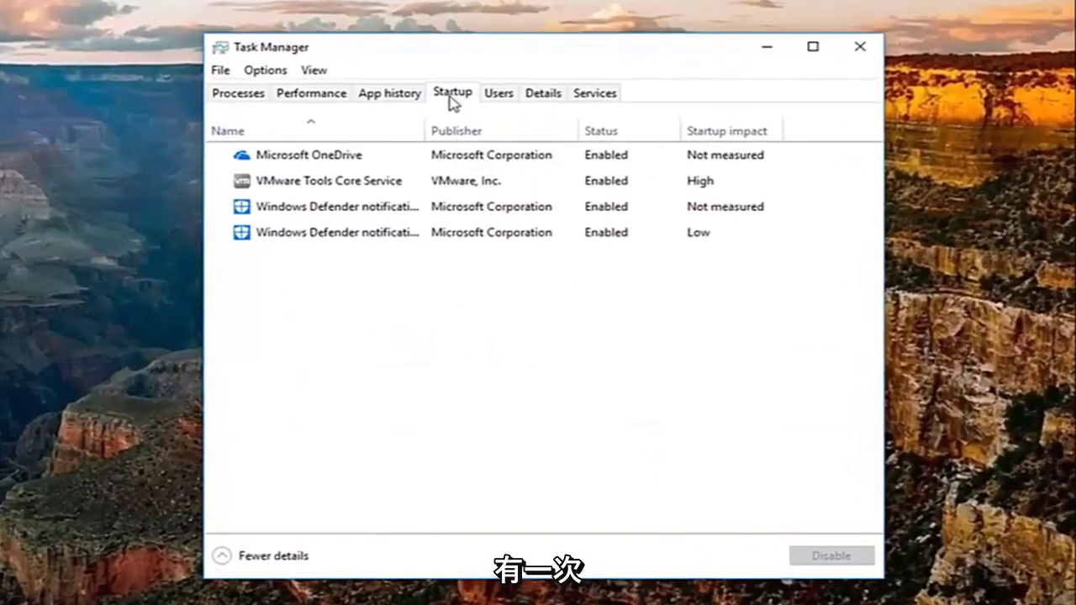
Look through the startup entries, including VMware Tools Core Service and the Windows Defender notification items, for programs that can be disabled
left_click(272, 177)
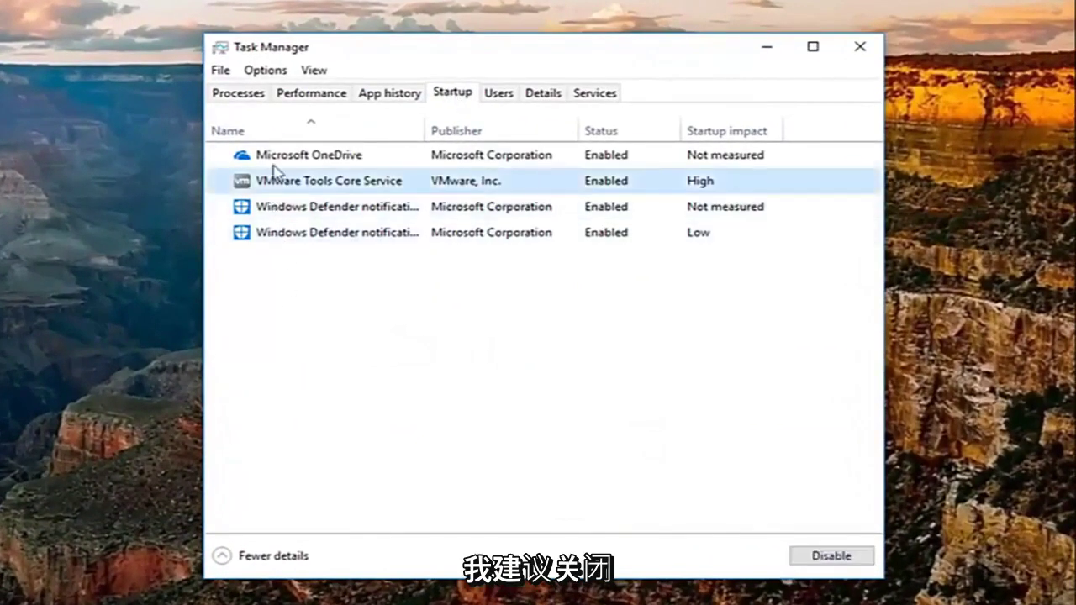
left_click(289, 232)
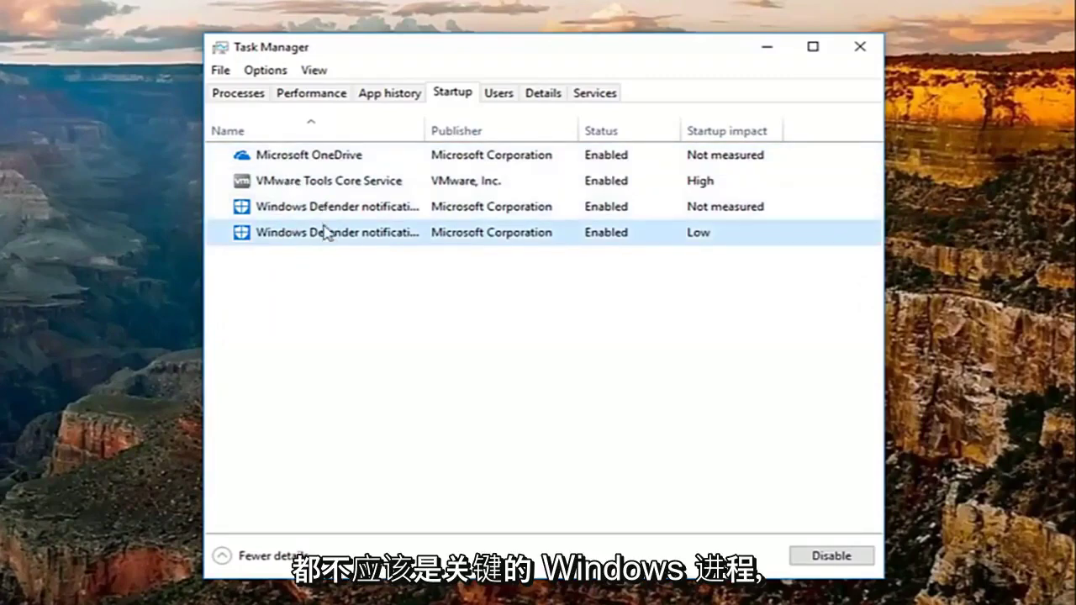
left_click(328, 162)
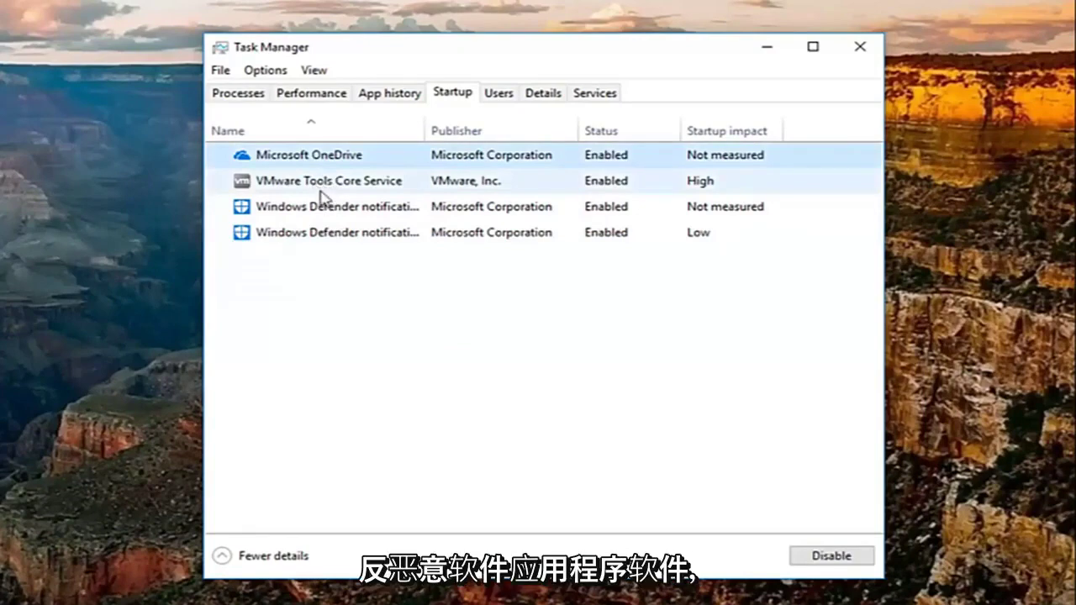
left_click(318, 187)
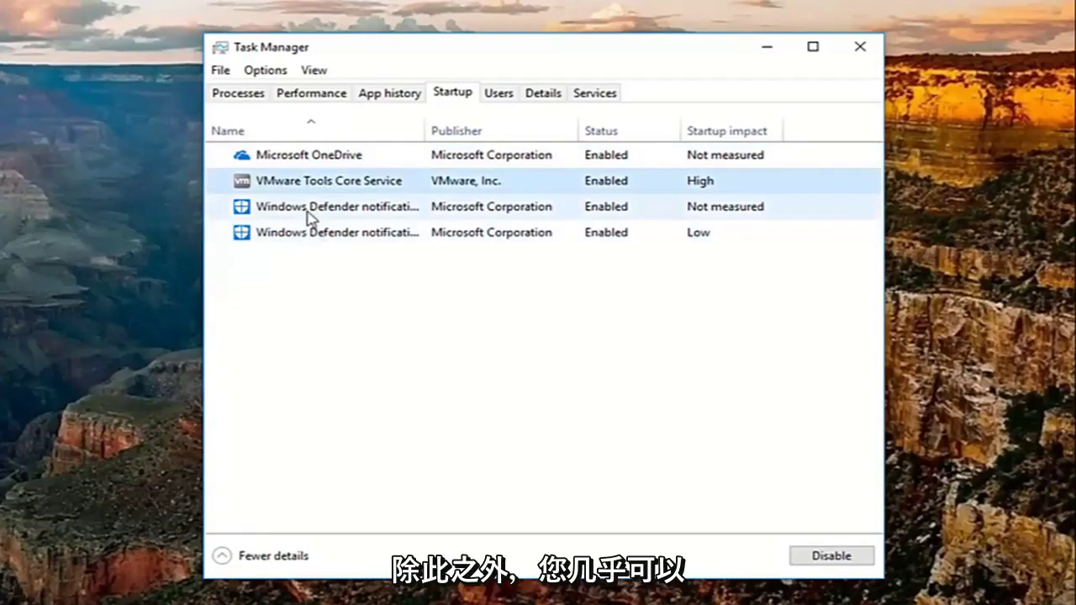
left_click(306, 212)
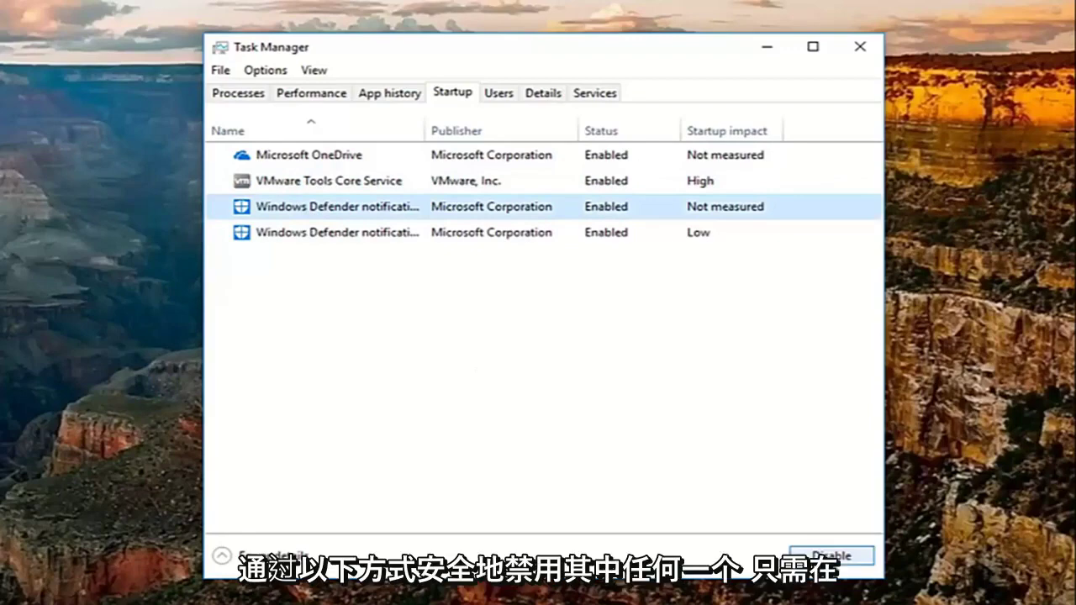
left_click(319, 185)
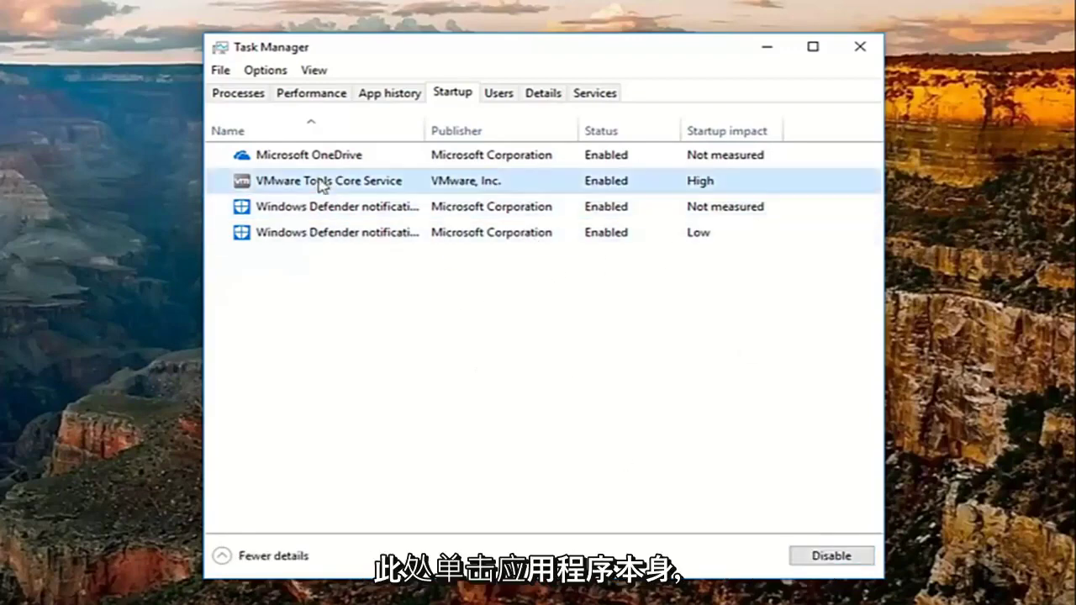
Disable Microsoft OneDrive at startup and close Task Manager
left_click(303, 157)
left_click(832, 557)
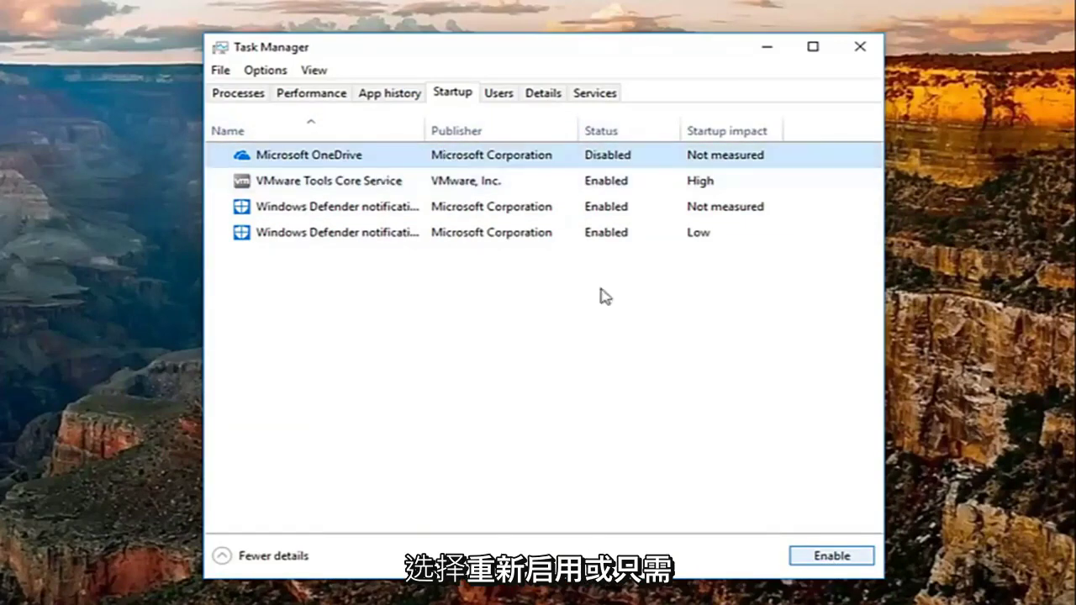
left_click(832, 557)
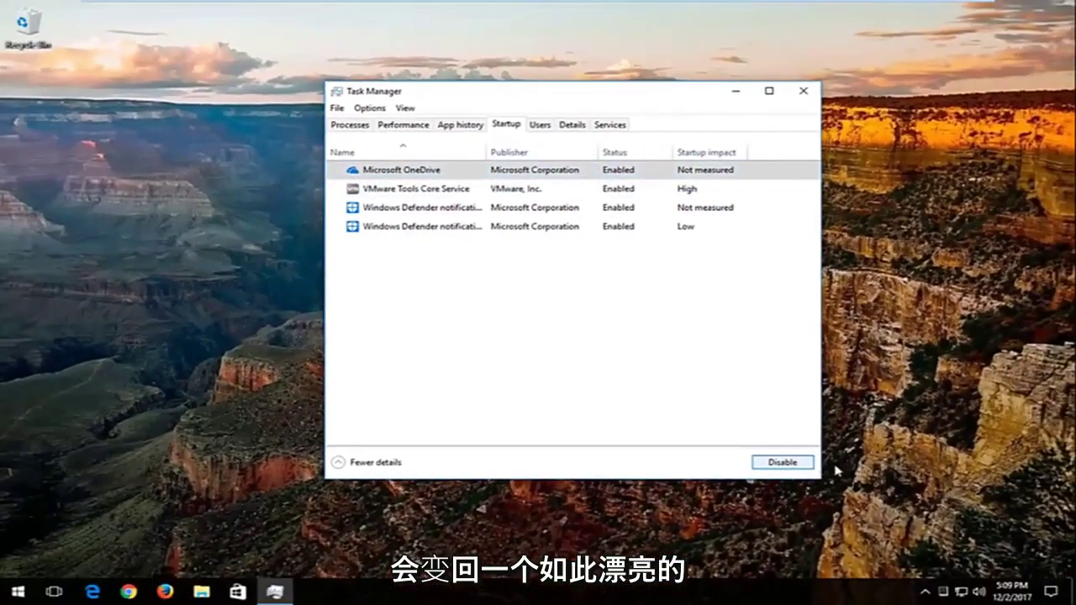
left_click(784, 462)
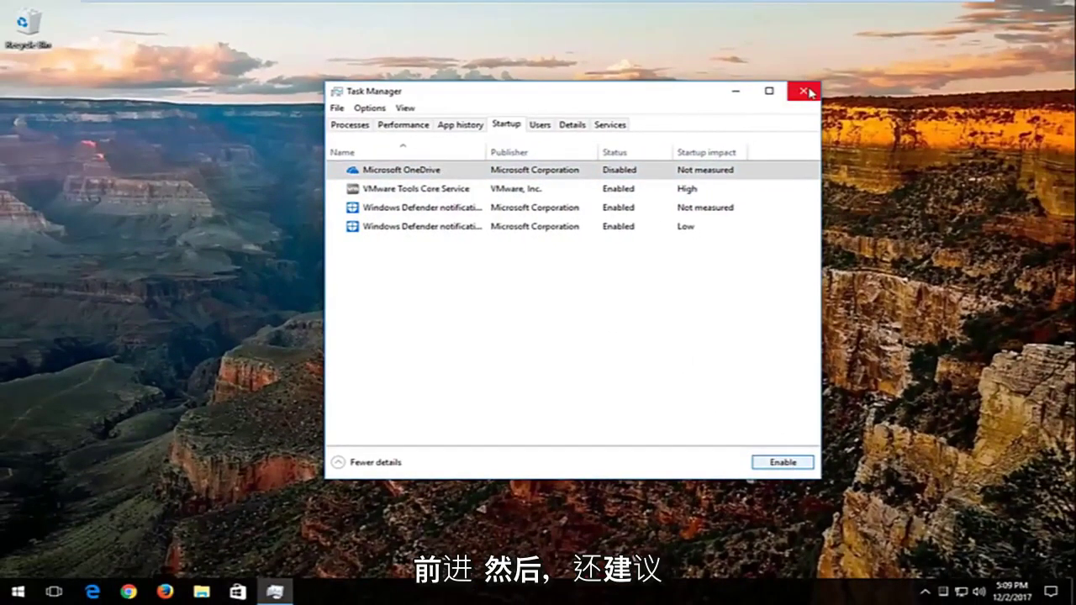
left_click(810, 93)
Search Windows for "programs" and open the Add or remove programs settings
left_click(17, 592)
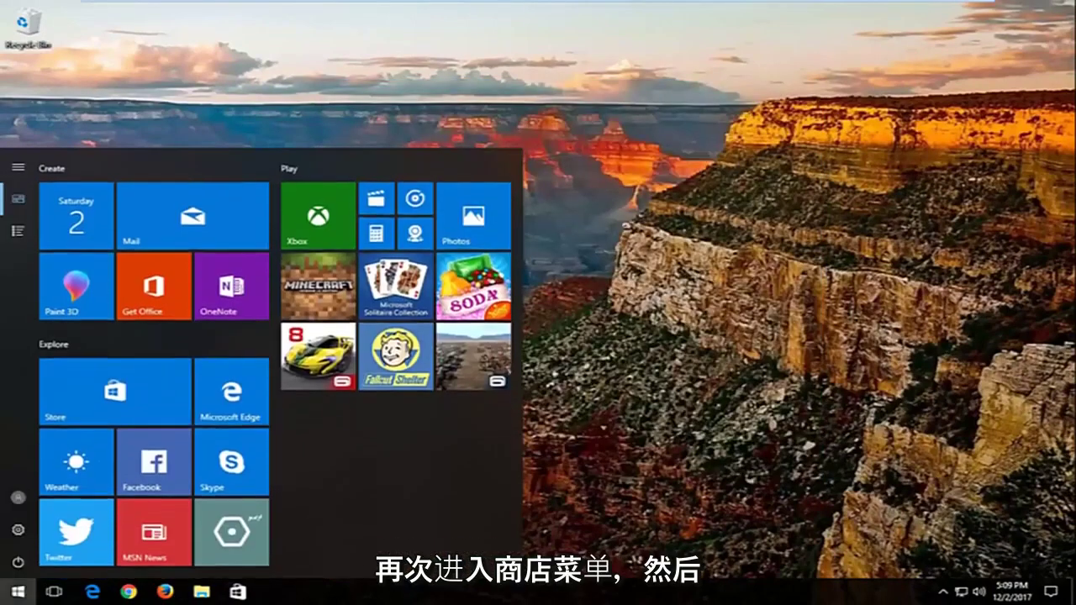
key("super+s")
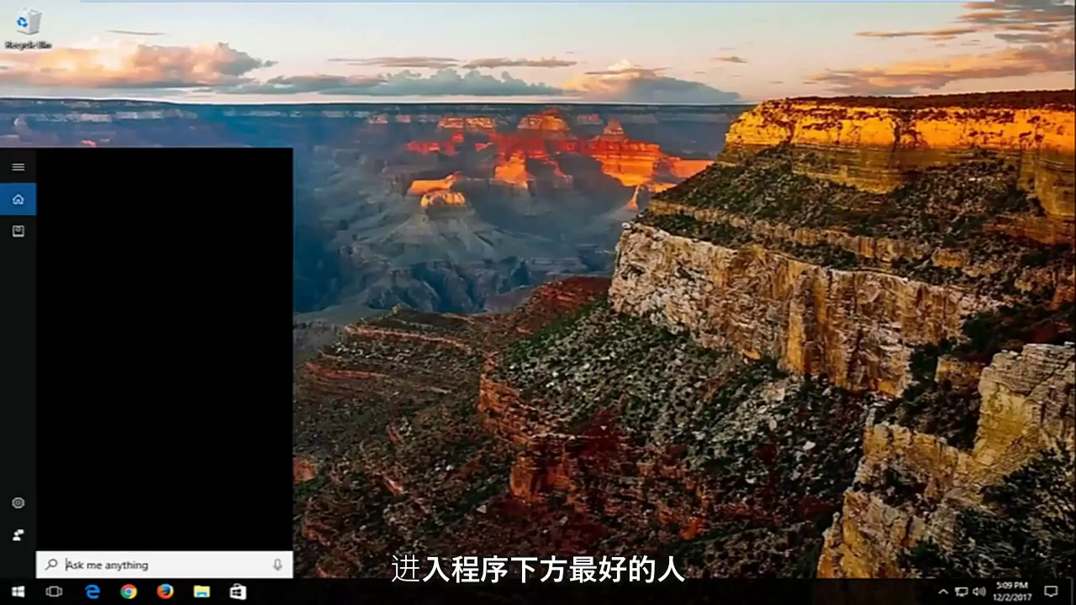
type("programs")
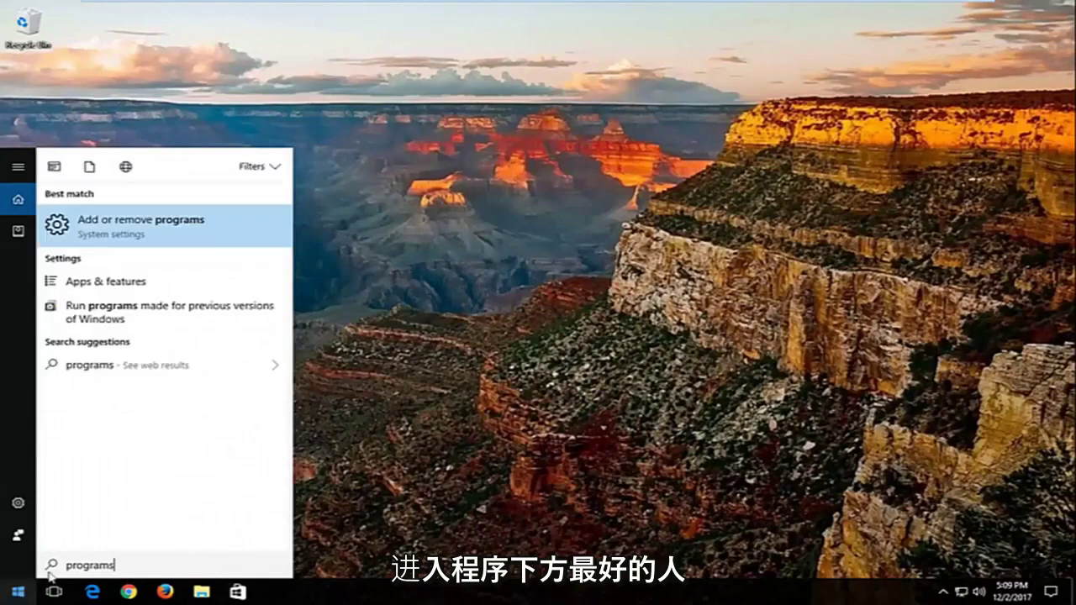
left_click(109, 239)
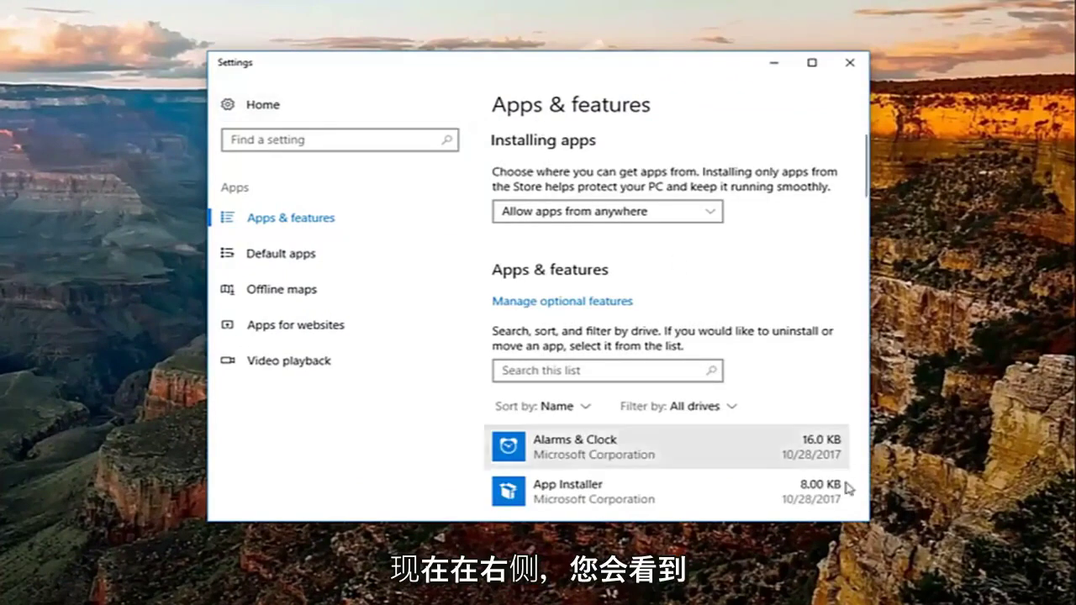
Check the uninstall options of Alarms & Clock, App Installer and Calculator in the installed apps list
scroll(864, 187, "down", 3)
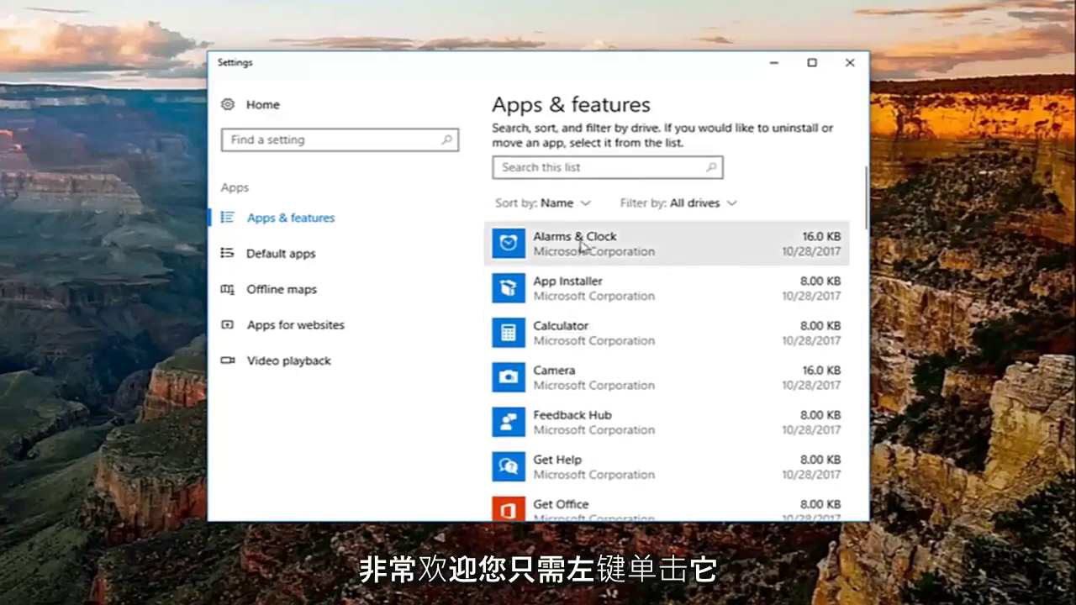
left_click(580, 245)
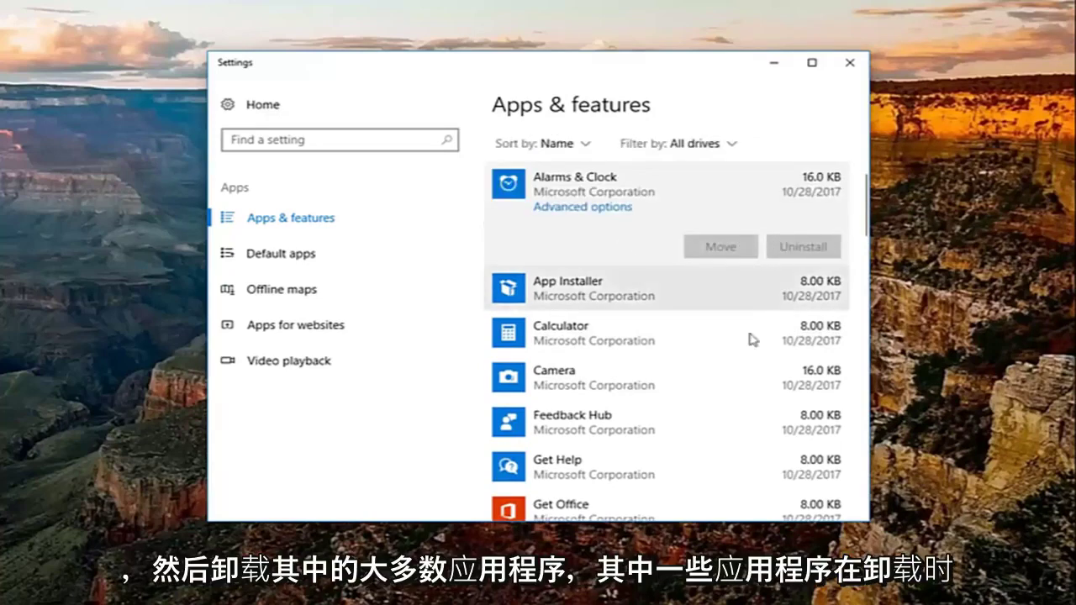
left_click(698, 433)
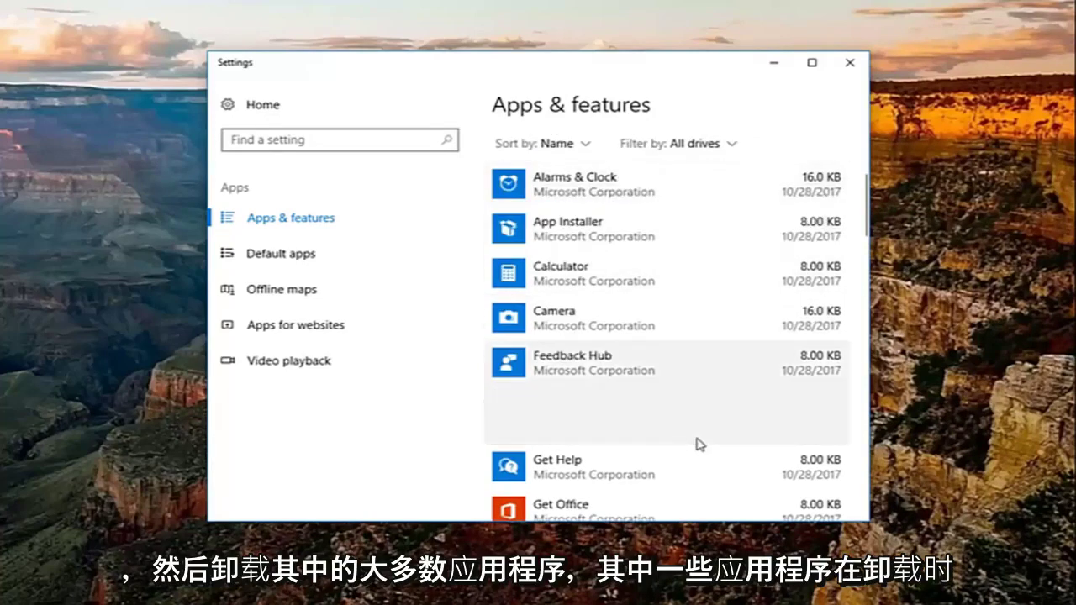
left_click(596, 193)
left_click(608, 305)
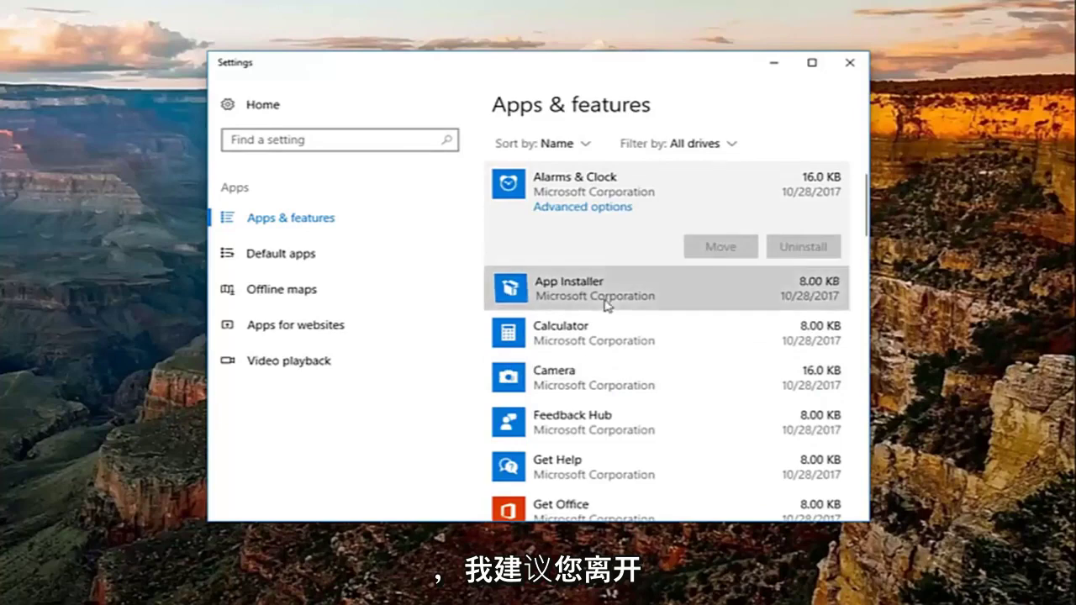
left_click(593, 345)
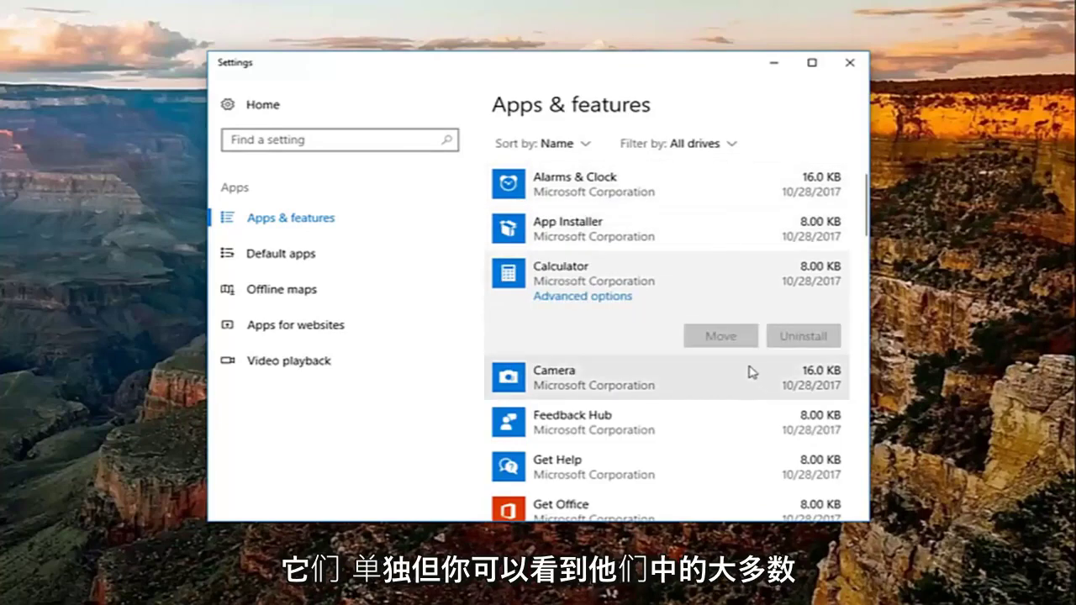
Check whether Feedback Hub, Get Help and Camera can be uninstalled, and close the Settings window
left_click(698, 395)
left_click(703, 422)
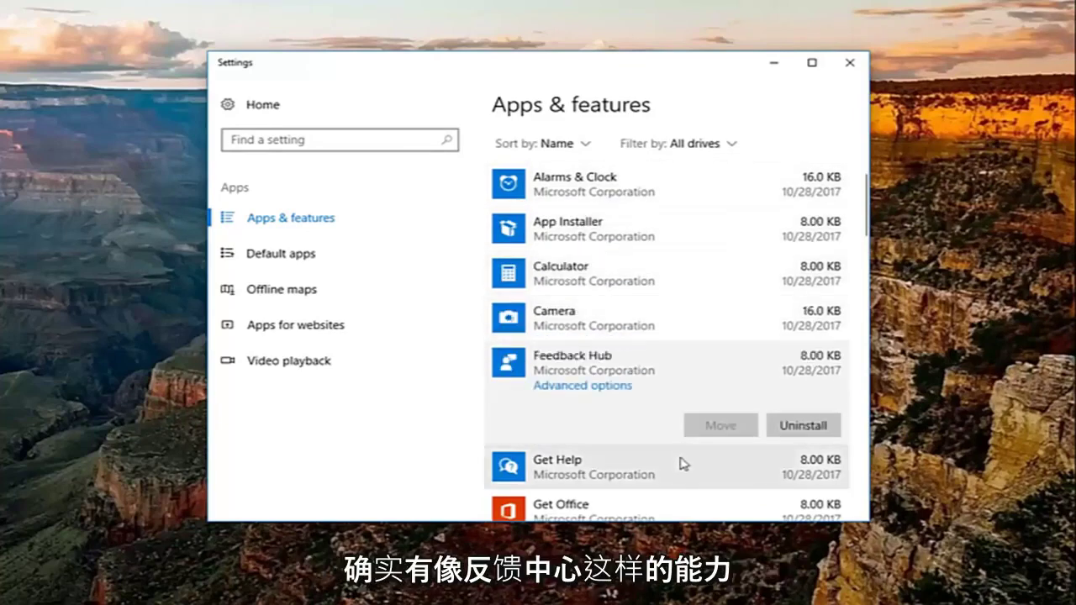
scroll(630, 385, "down", 1)
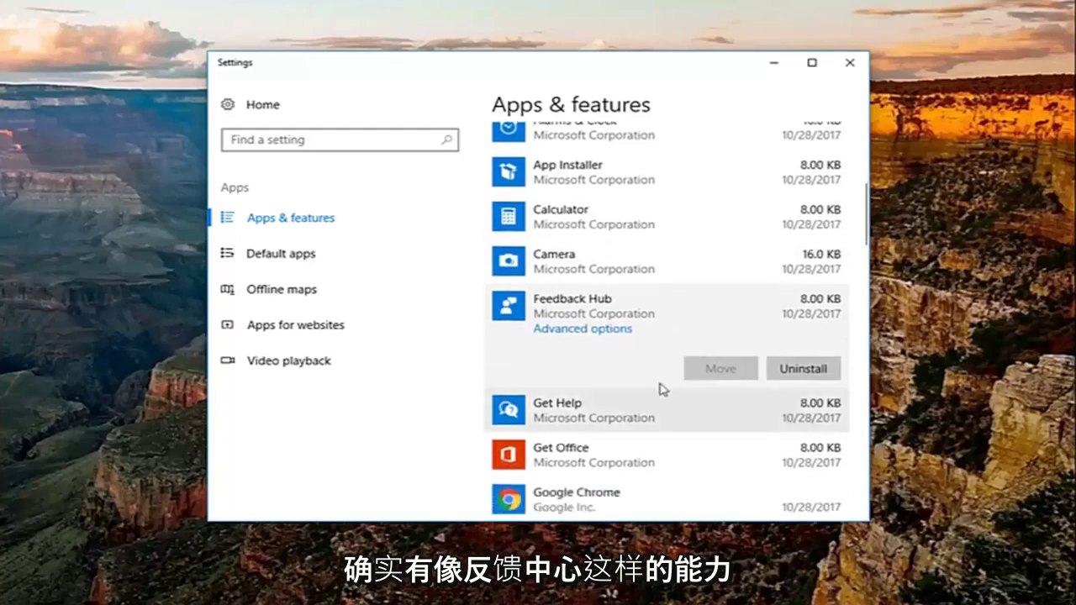
left_click(551, 411)
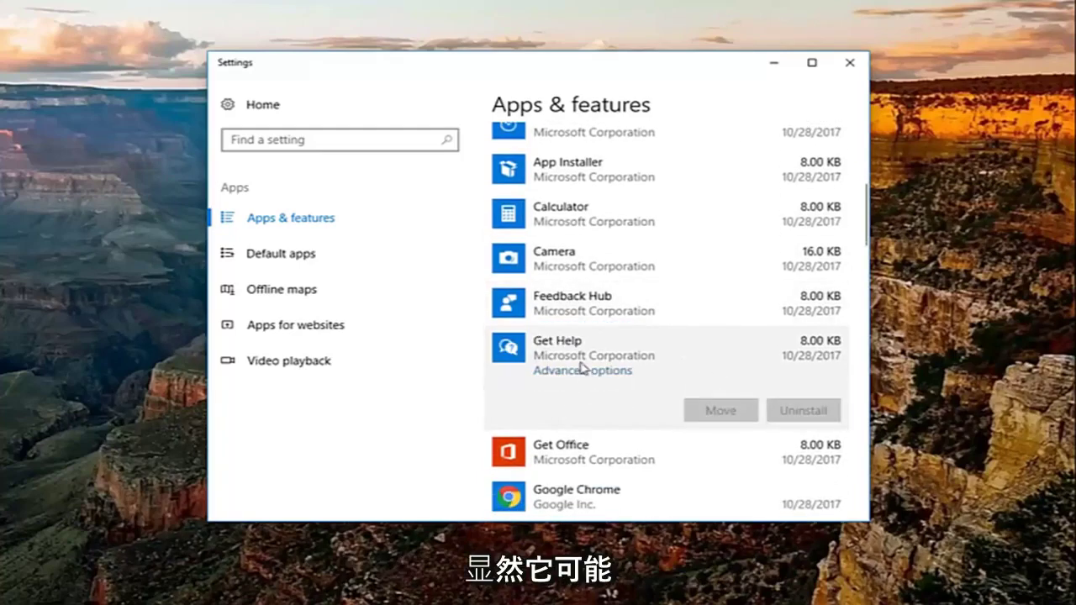
scroll(580, 366, "down", 1)
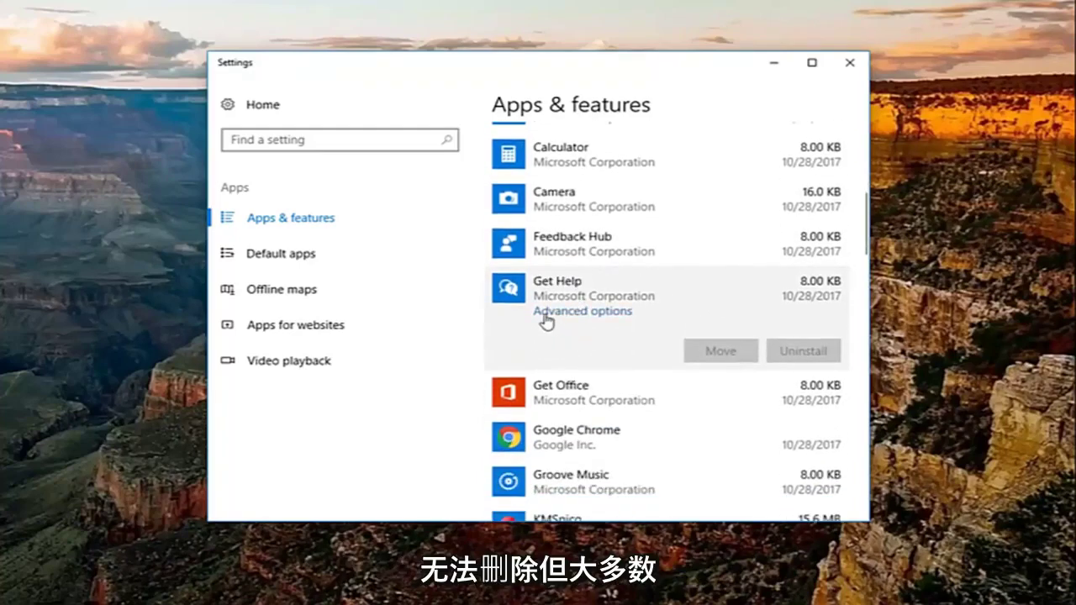
scroll(543, 316, "up", 1)
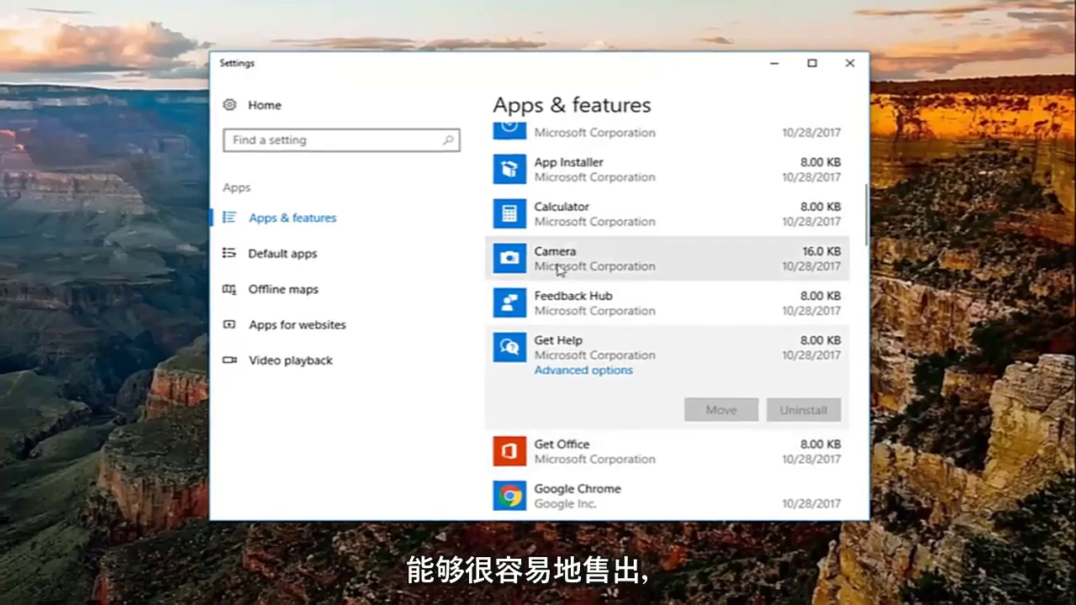
left_click(601, 268)
scroll(606, 274, "up", 8)
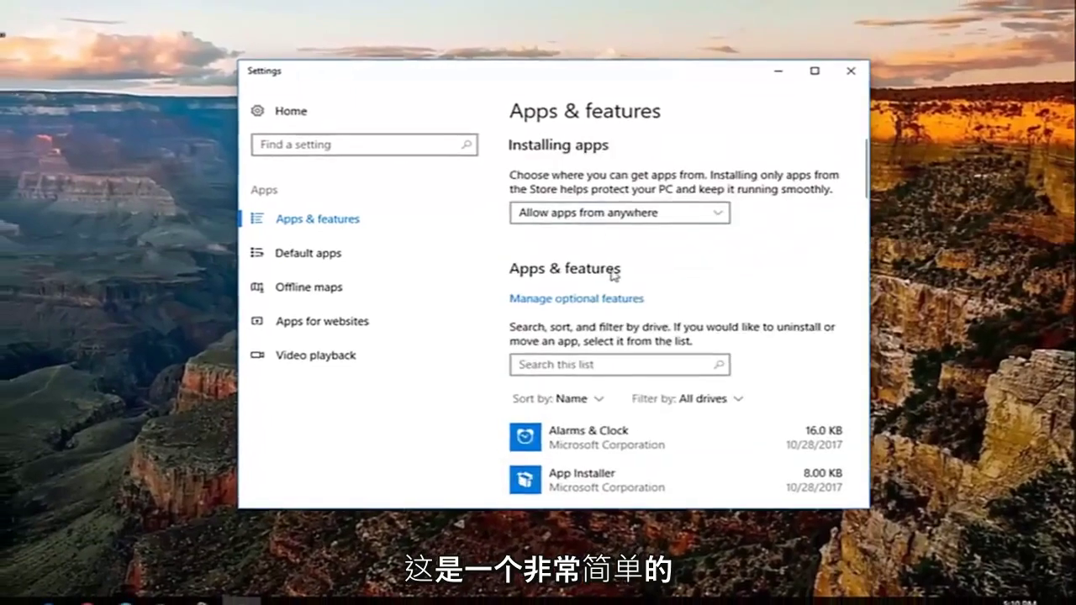
left_click(851, 70)
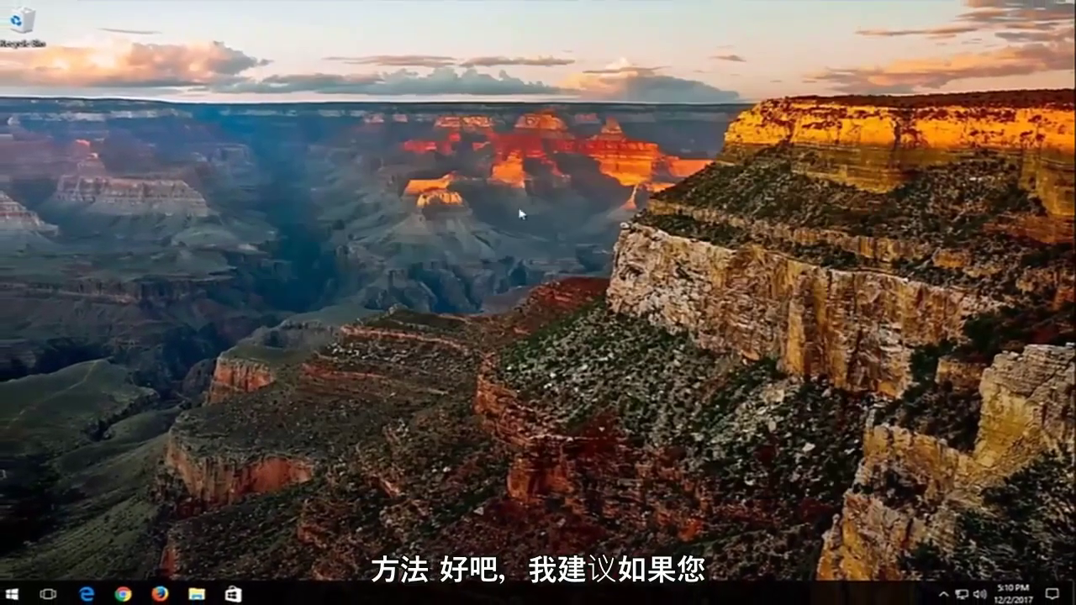